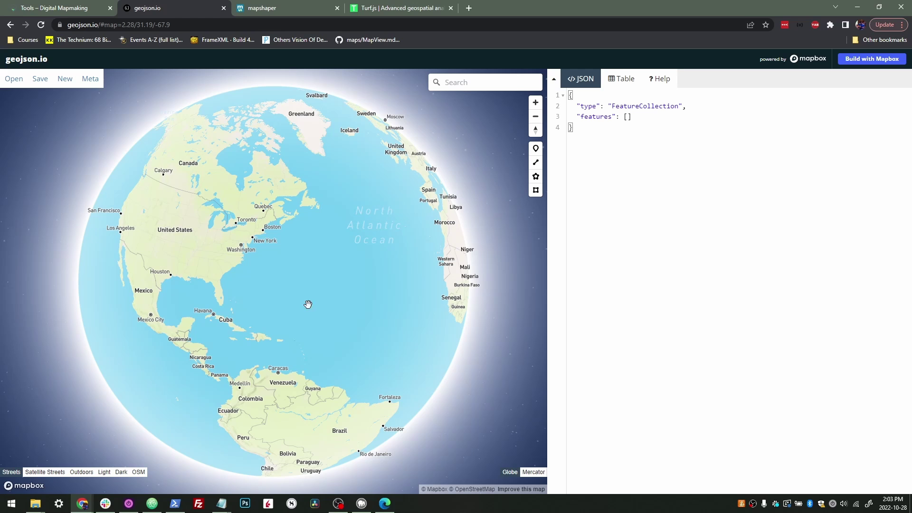
Switch the map to the flat Mercator projection and zoom out slightly
{"action": "left_click", "coordinate": [532, 472]}
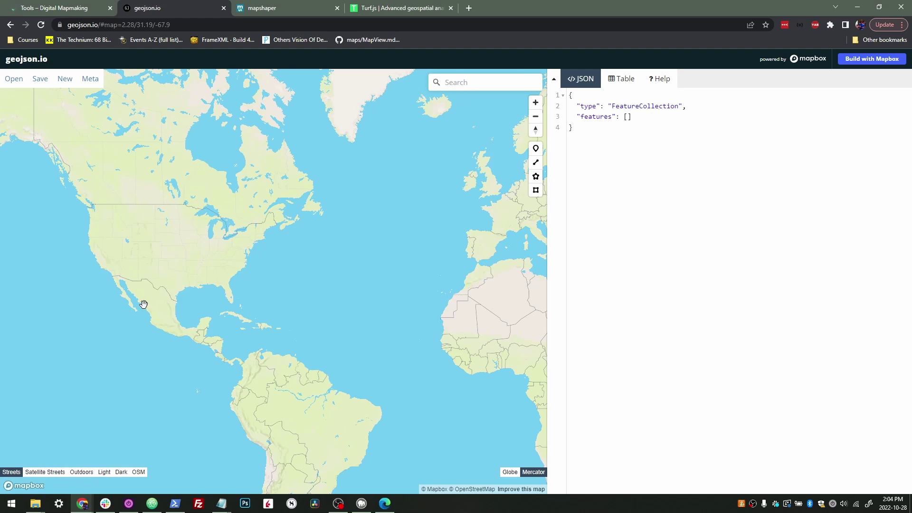
{"action": "scroll", "coordinate": [338, 353], "scroll_direction": "down", "scroll_amount": 5}
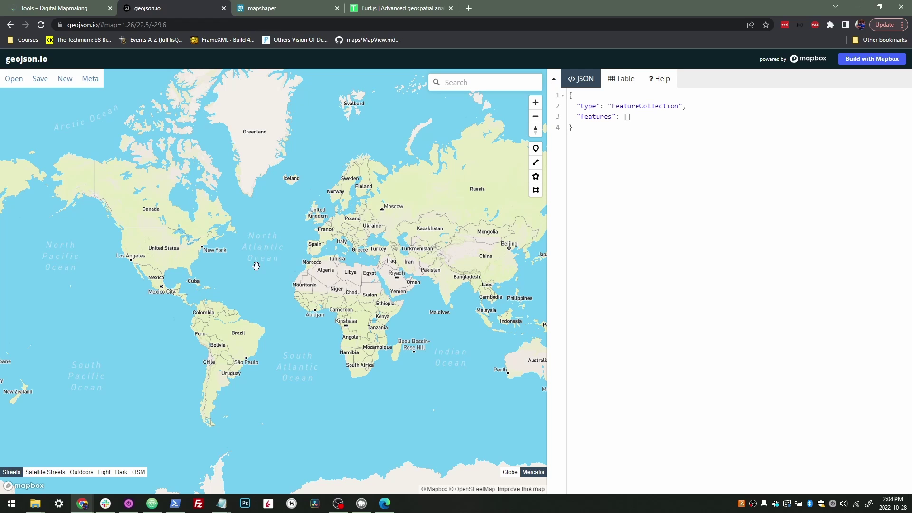
{"action": "left_click_drag", "start_coordinate": [279, 196], "coordinate": [293, 218]}
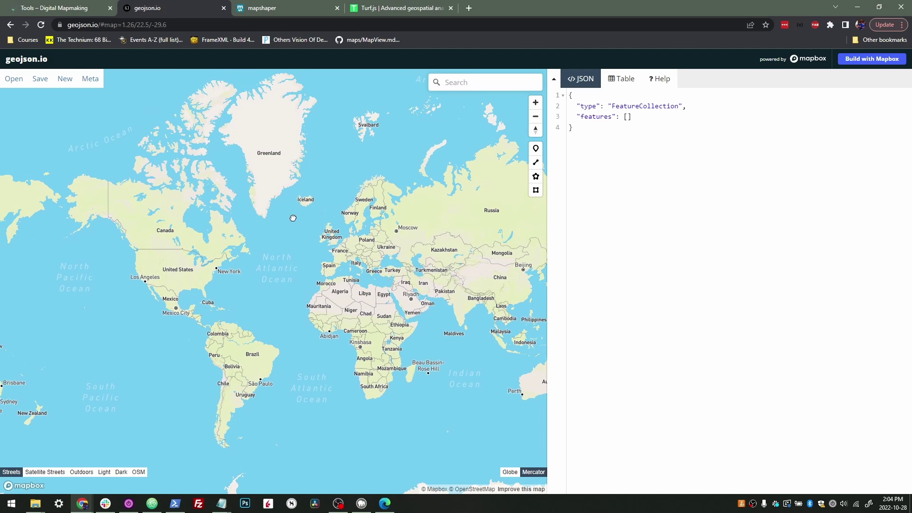
Check the Table view, return to JSON, centre North America, and show File Explorer previews
{"action": "left_click", "coordinate": [618, 80]}
{"action": "left_click", "coordinate": [584, 80]}
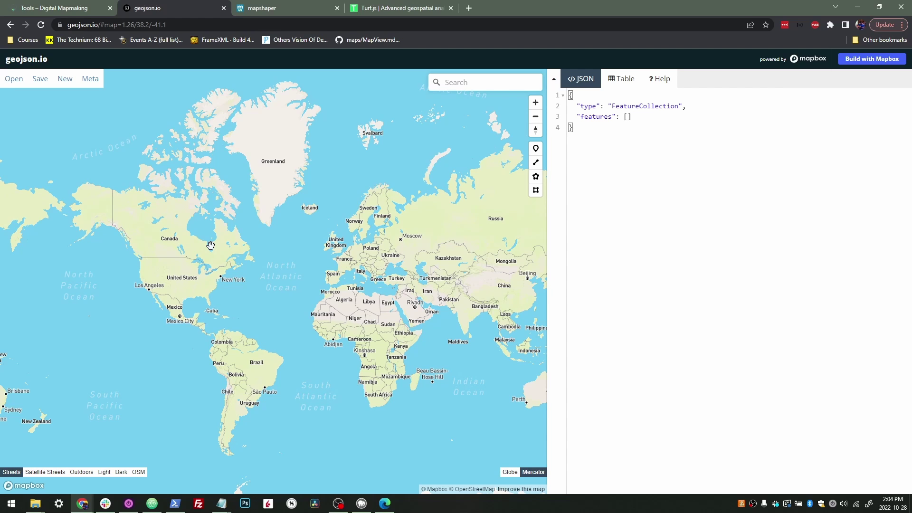
{"action": "scroll", "coordinate": [150, 309], "scroll_direction": "up", "scroll_amount": 3}
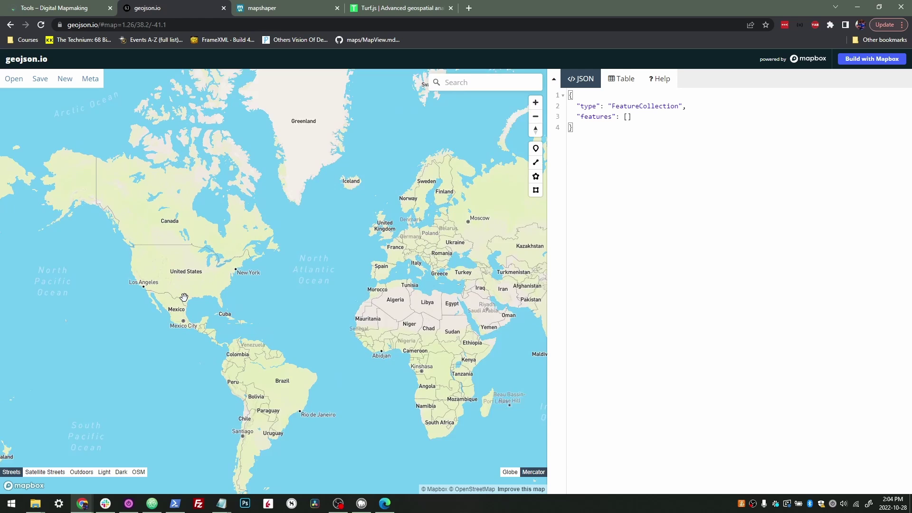
{"action": "left_click_drag", "start_coordinate": [223, 303], "coordinate": [264, 312]}
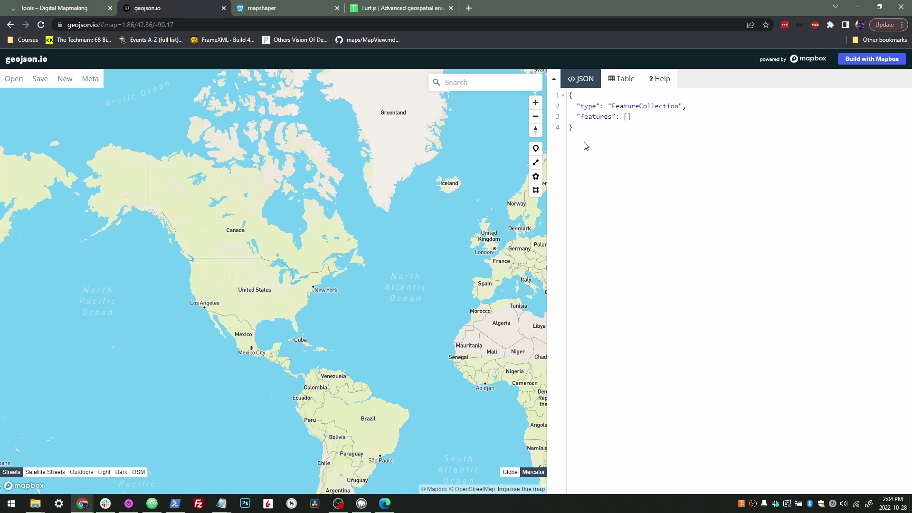
{"action": "left_click_drag", "start_coordinate": [584, 145], "coordinate": [570, 97]}
{"action": "left_click", "coordinate": [601, 147]}
Drag the indigenousLanguages JSON from the native-land folder onto the map, importing 929 features
{"action": "left_click", "coordinate": [38, 505]}
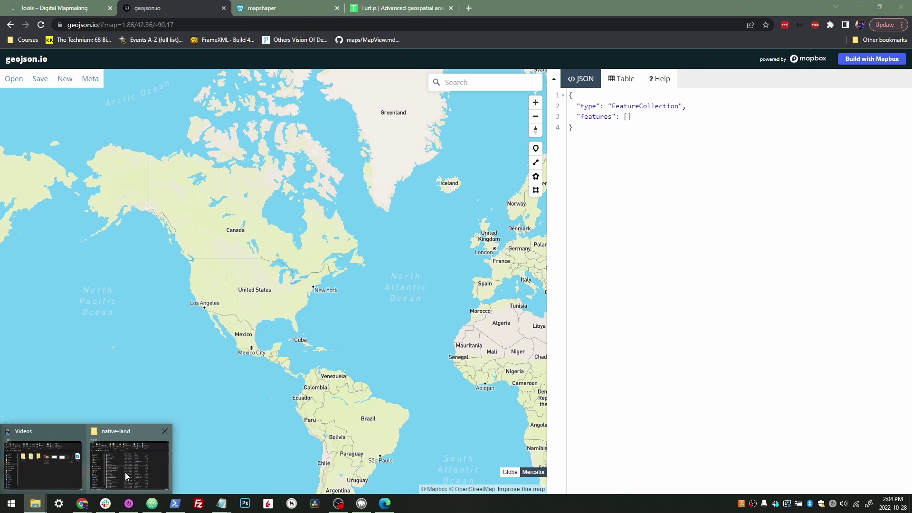
{"action": "left_click", "coordinate": [114, 469]}
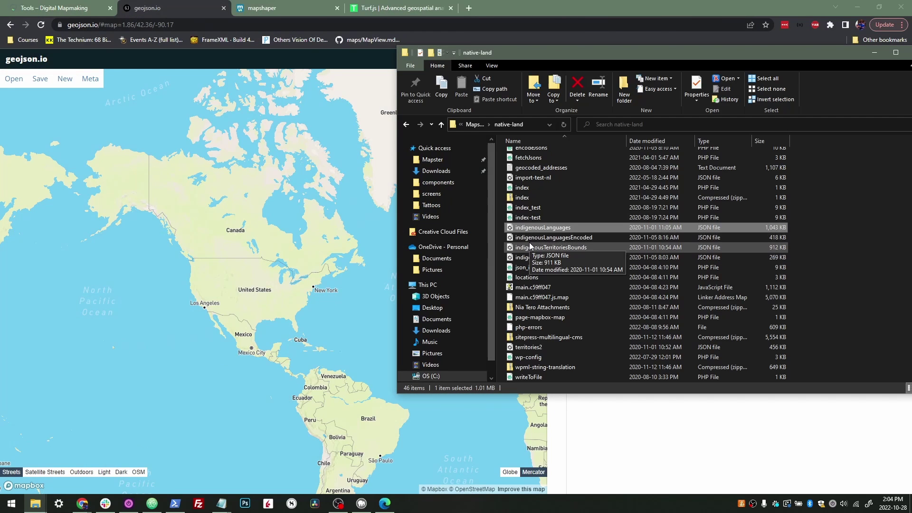
{"action": "left_click_drag", "start_coordinate": [556, 225], "coordinate": [258, 244]}
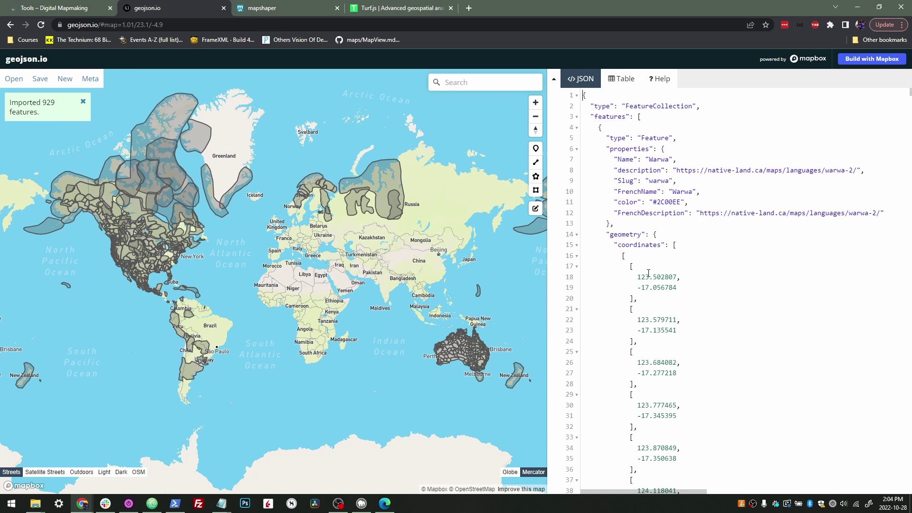
Scroll the imported JSON, then browse the Name, description, Slug, FrenchName and color columns in Table
{"action": "scroll", "coordinate": [675, 274], "scroll_direction": "down", "scroll_amount": 20}
{"action": "scroll", "coordinate": [676, 275], "scroll_direction": "down", "scroll_amount": 20}
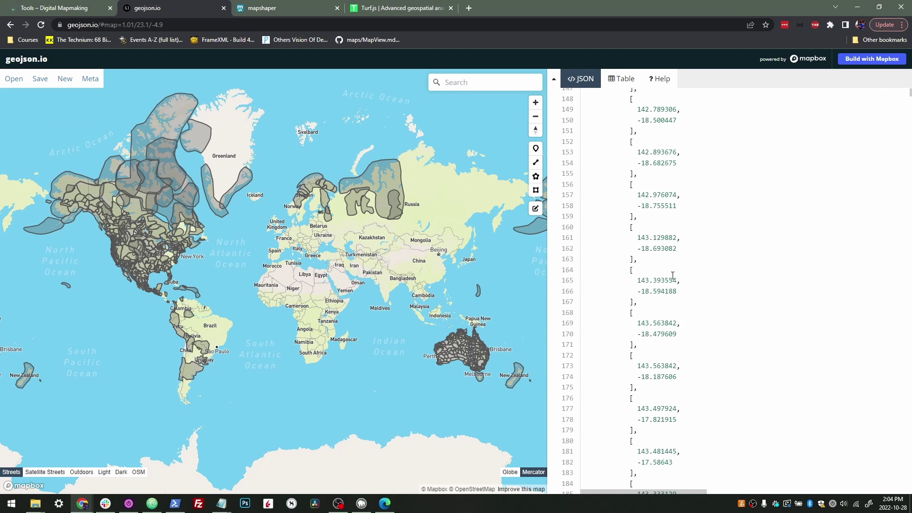
{"action": "scroll", "coordinate": [643, 262], "scroll_direction": "down", "scroll_amount": 20}
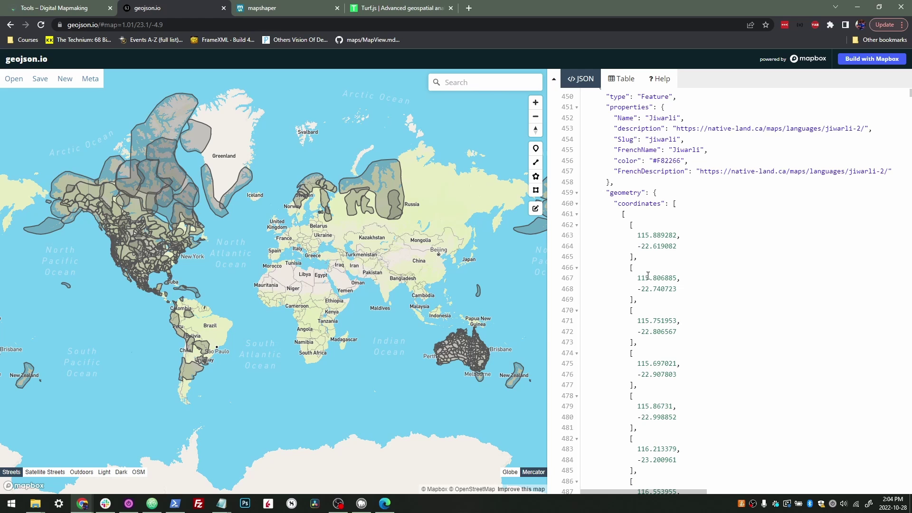
{"action": "scroll", "coordinate": [648, 260], "scroll_direction": "down", "scroll_amount": 18}
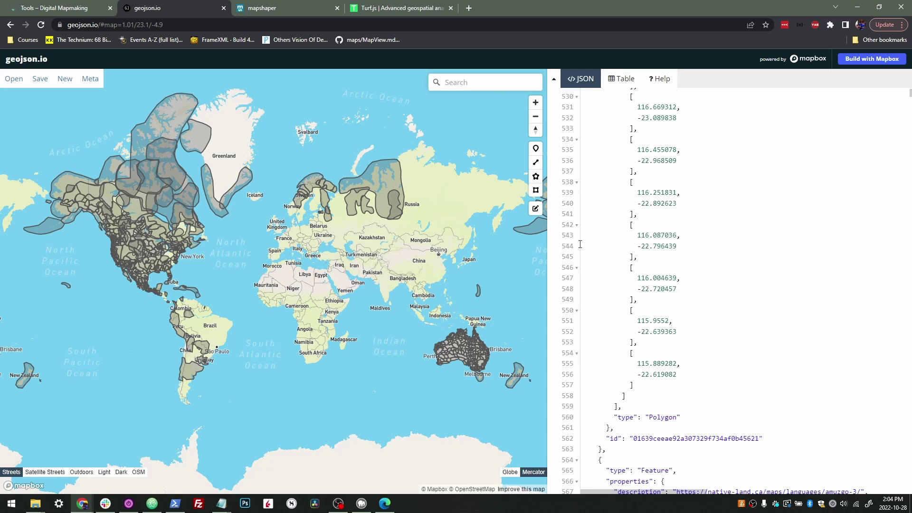
{"action": "scroll", "coordinate": [617, 259], "scroll_direction": "up", "scroll_amount": 13}
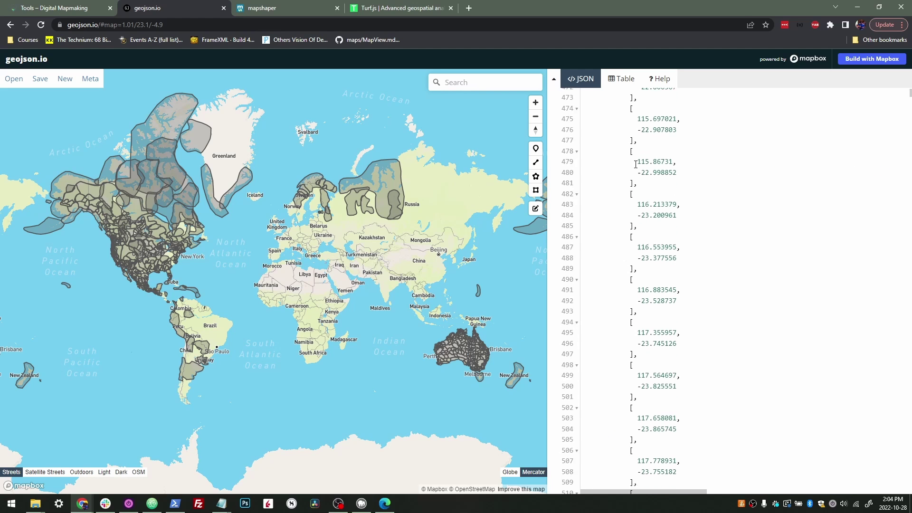
{"action": "left_click", "coordinate": [626, 79]}
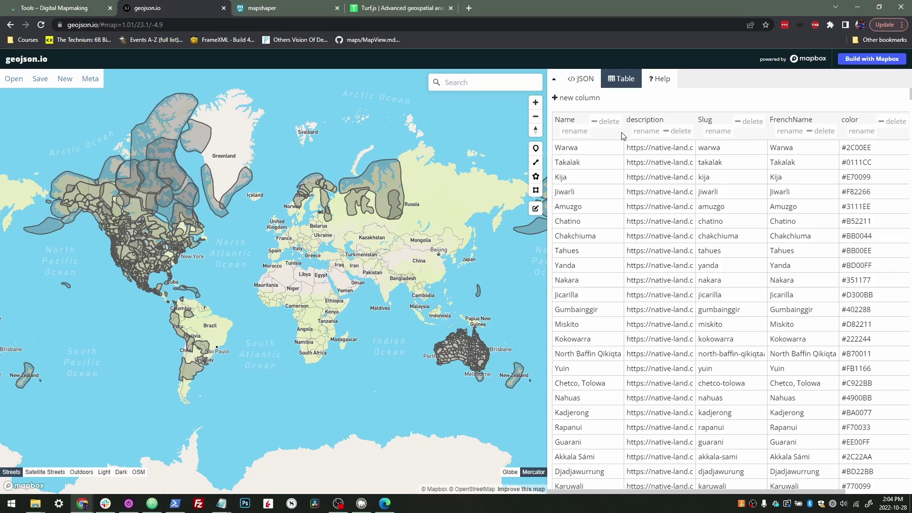
{"action": "scroll", "coordinate": [631, 212], "scroll_direction": "down", "scroll_amount": 20}
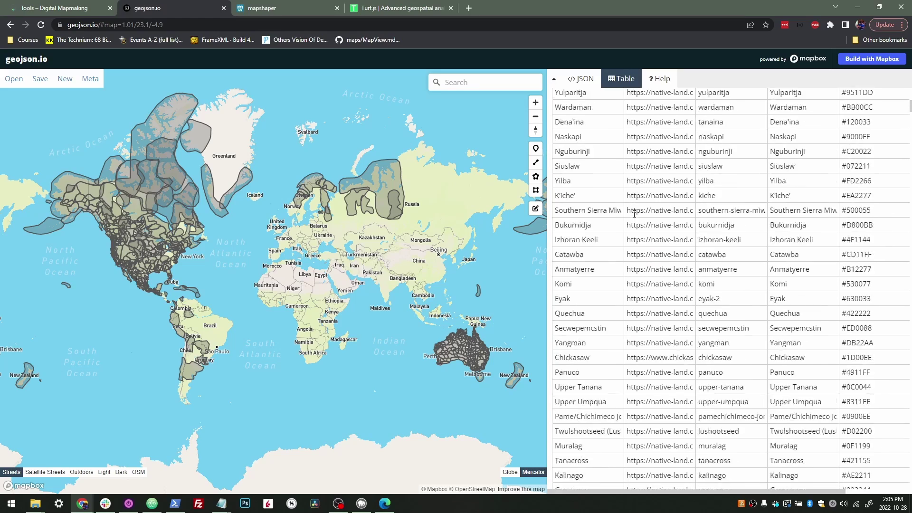
{"action": "scroll", "coordinate": [630, 212], "scroll_direction": "down", "scroll_amount": 5}
{"action": "scroll", "coordinate": [630, 212], "scroll_direction": "up", "scroll_amount": 15}
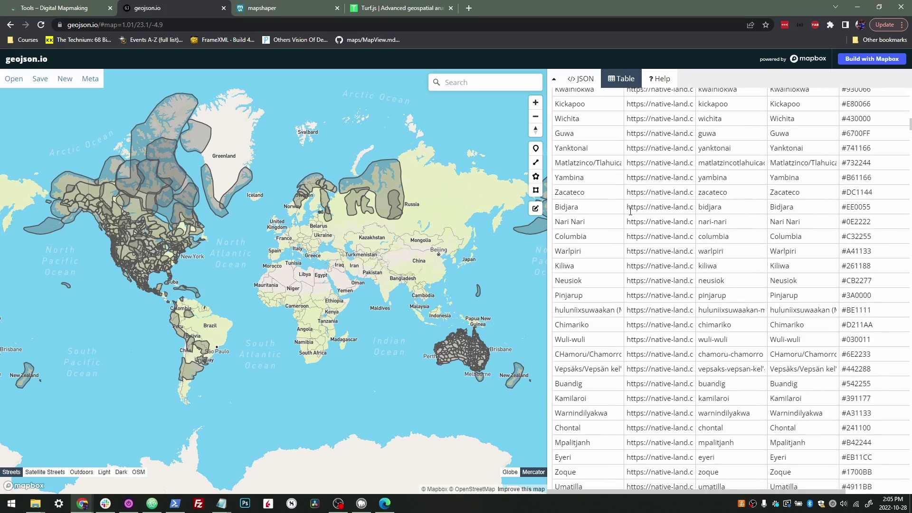
{"action": "scroll", "coordinate": [631, 212], "scroll_direction": "up", "scroll_amount": 15}
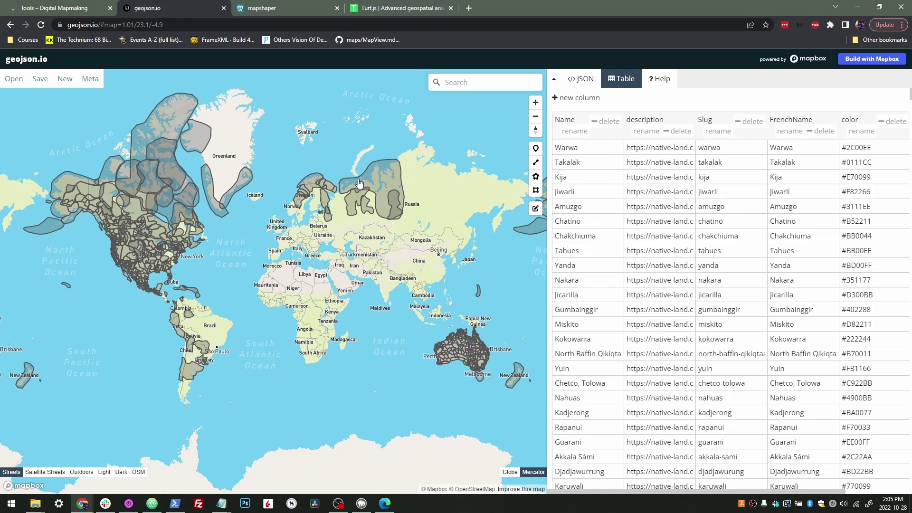
Delete the language polygon over northern Russia
{"action": "left_click", "coordinate": [378, 181]}
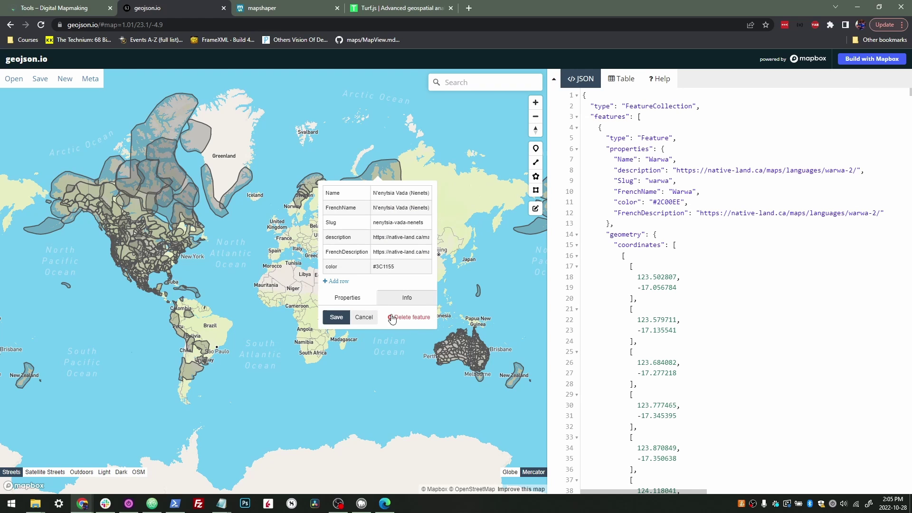
{"action": "left_click", "coordinate": [406, 317]}
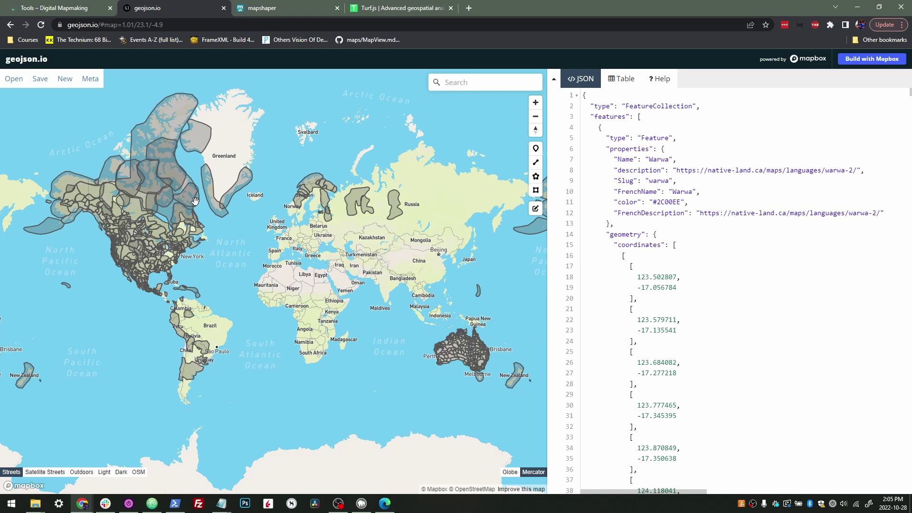
{"action": "left_click_drag", "start_coordinate": [207, 209], "coordinate": [269, 210]}
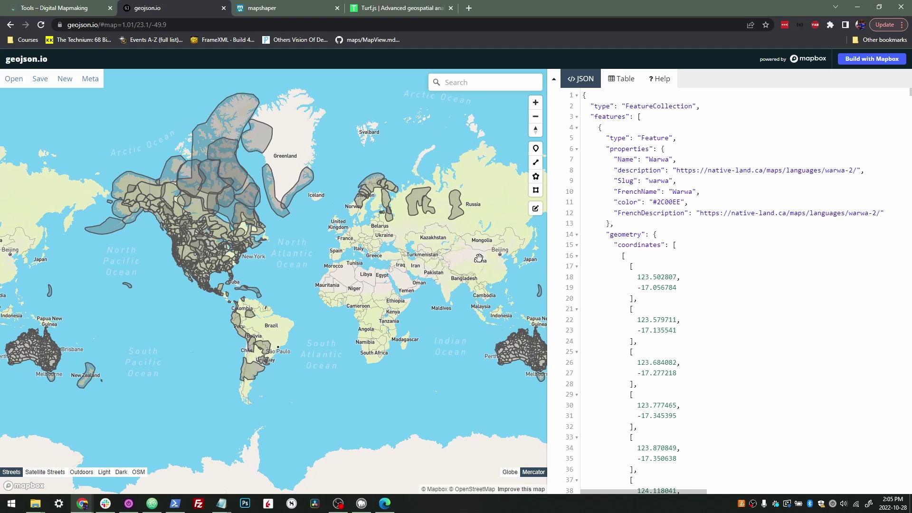
Inspect the Komi polygon's properties and its area measurements
{"action": "left_click", "coordinate": [416, 202]}
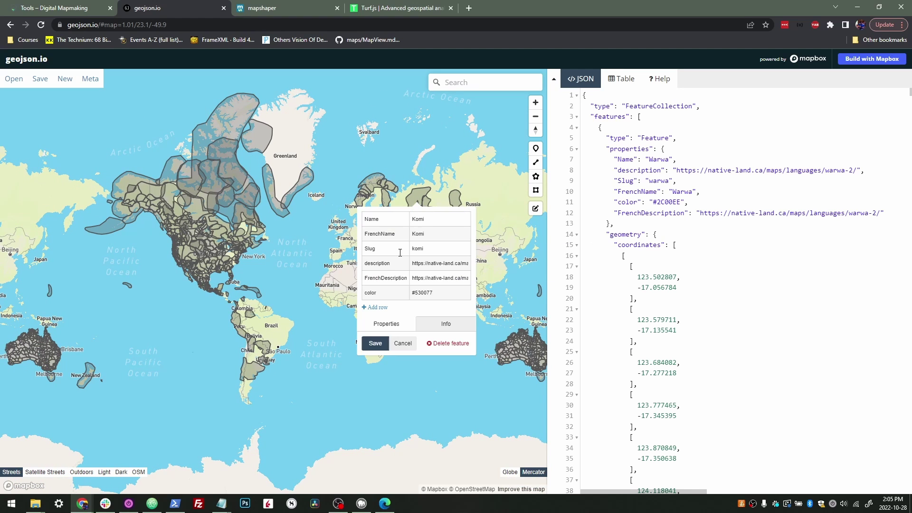
{"action": "left_click", "coordinate": [442, 330]}
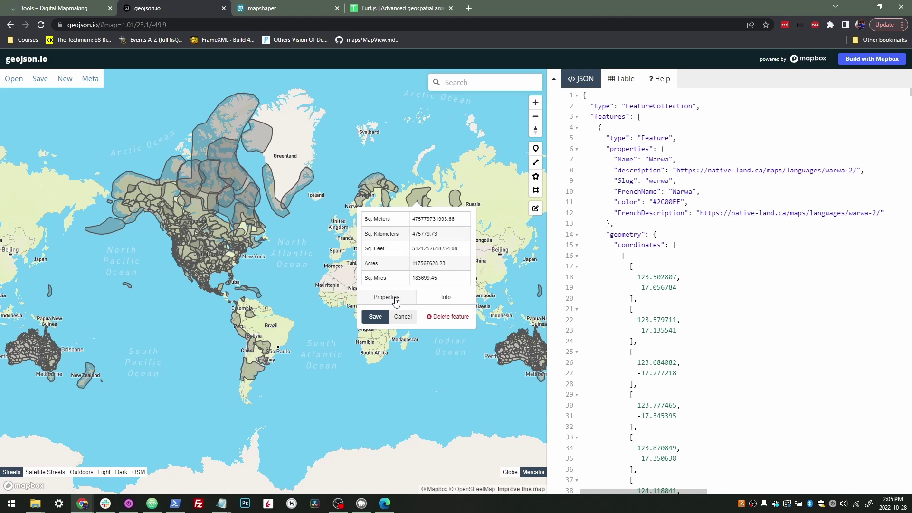
{"action": "left_click", "coordinate": [396, 304]}
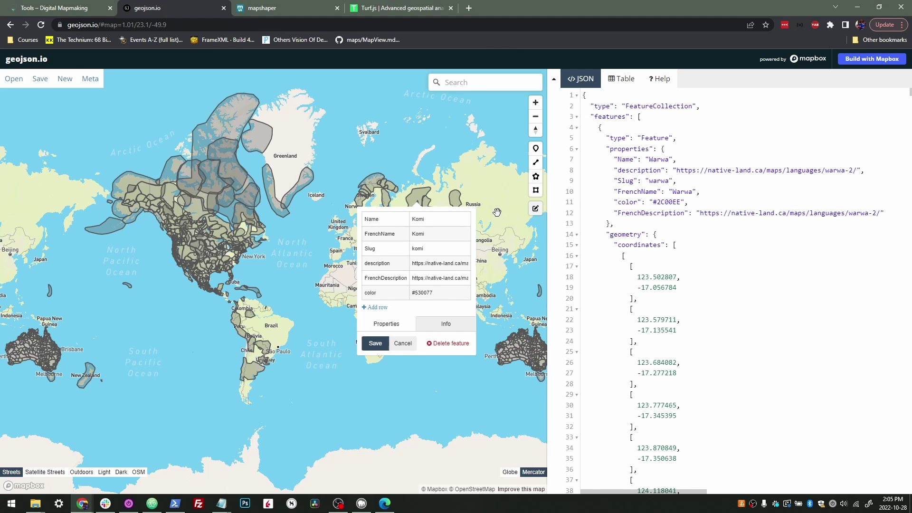
Toggle shape editing on and off, then show the east-Greenland Tunumiisut polygon's properties
{"action": "left_click", "coordinate": [535, 209]}
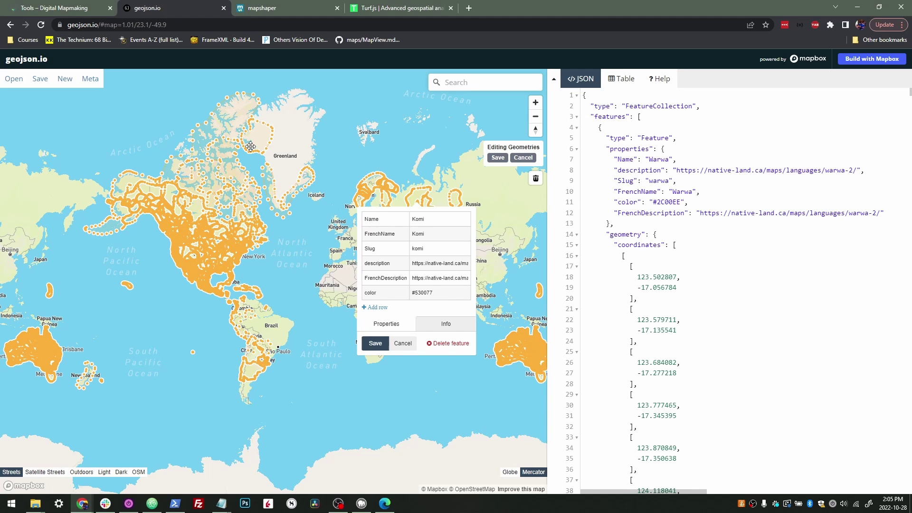
{"action": "scroll", "coordinate": [217, 133], "scroll_direction": "up", "scroll_amount": 3}
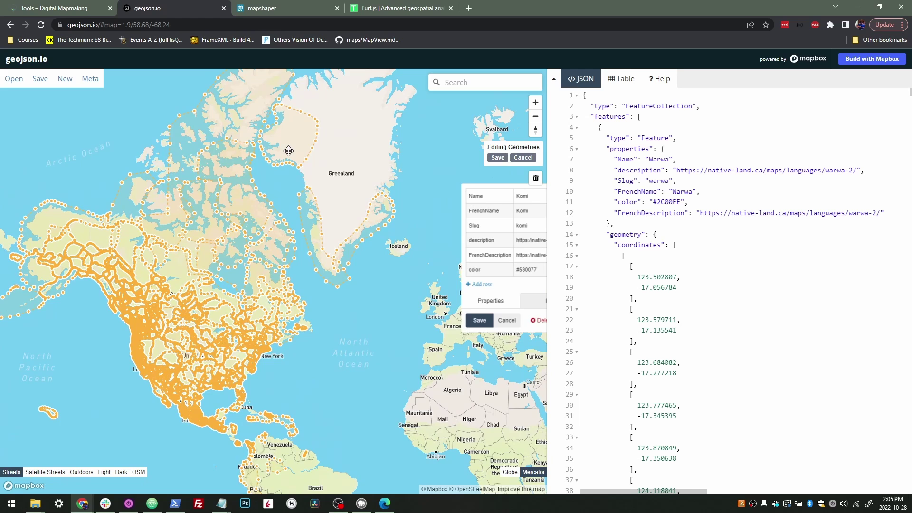
{"action": "scroll", "coordinate": [288, 150], "scroll_direction": "down", "scroll_amount": 3}
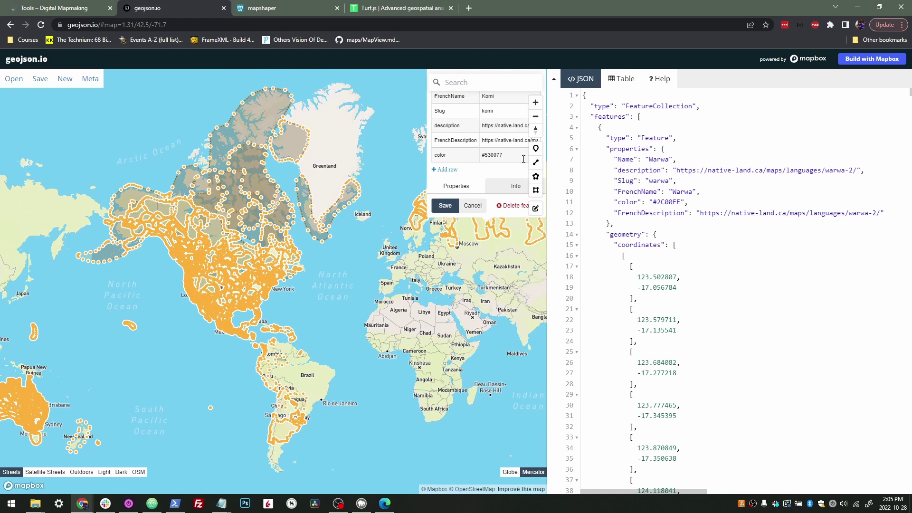
{"action": "left_click", "coordinate": [473, 205]}
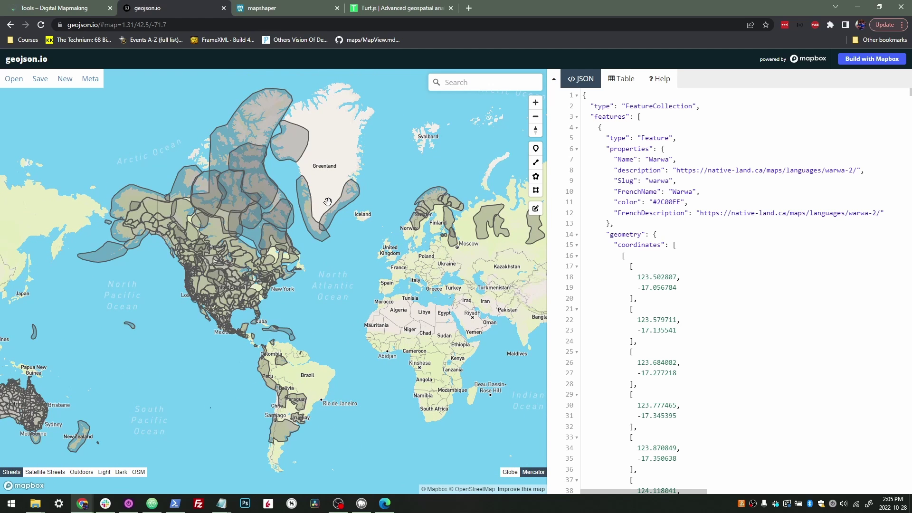
{"action": "left_click", "coordinate": [354, 205]}
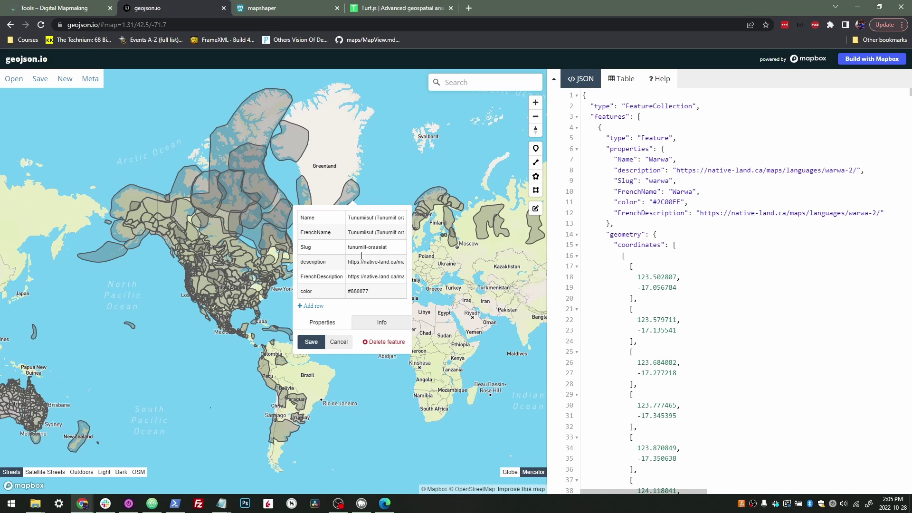
Close the Tunumiisut popup and draw a six-vertex polygon around the Great Lakes
{"action": "left_click", "coordinate": [384, 180]}
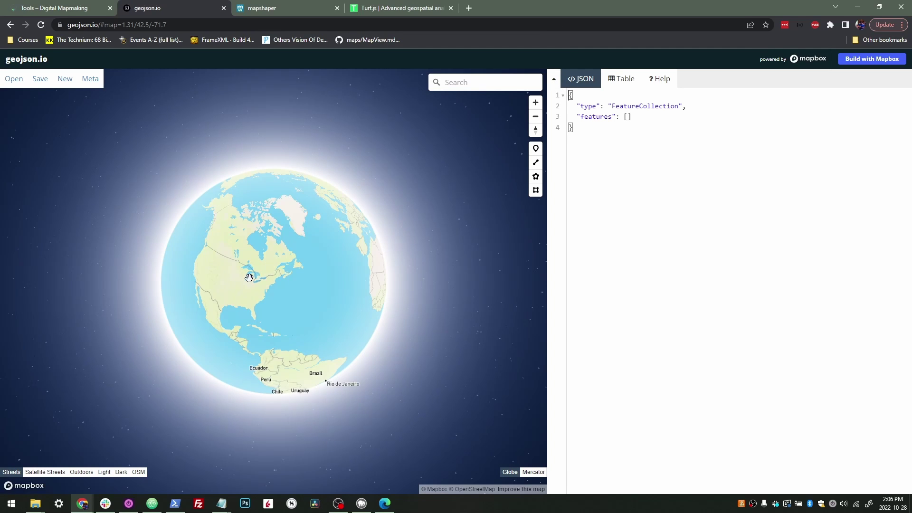
{"action": "scroll", "coordinate": [248, 277], "scroll_direction": "up", "scroll_amount": 3}
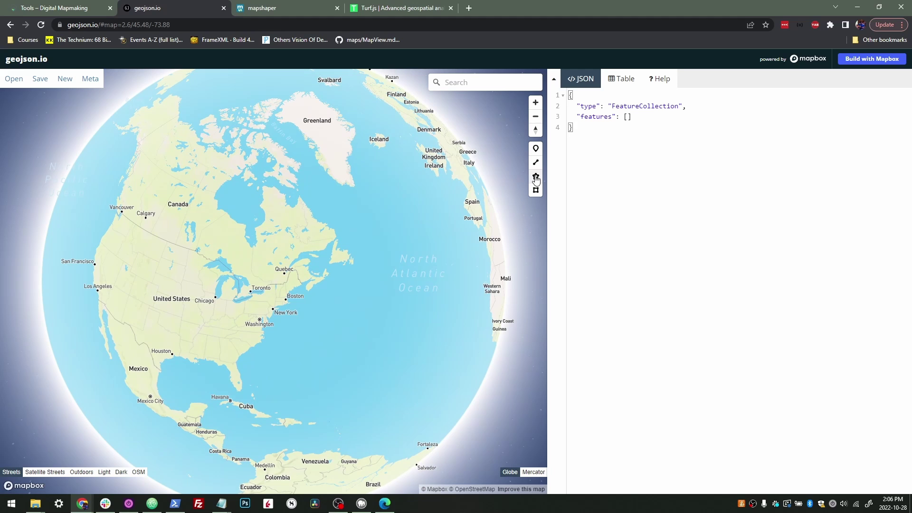
{"action": "left_click", "coordinate": [536, 176]}
{"action": "left_click", "coordinate": [209, 256]}
{"action": "left_click", "coordinate": [179, 293]}
{"action": "left_click", "coordinate": [217, 309]}
{"action": "left_click", "coordinate": [273, 307]}
{"action": "left_click", "coordinate": [271, 273]}
{"action": "left_click", "coordinate": [232, 252]}
{"action": "left_click", "coordinate": [208, 256]}
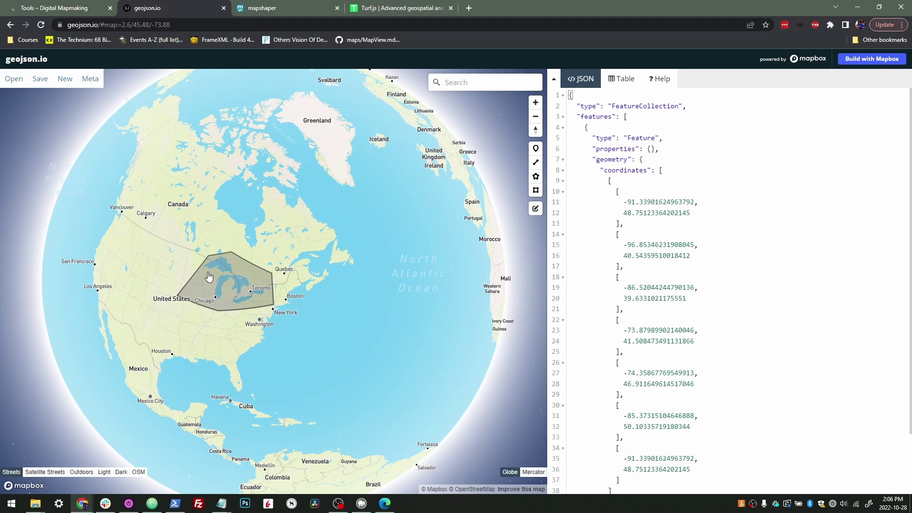
{"action": "scroll", "coordinate": [673, 251], "scroll_direction": "down", "scroll_amount": 3}
{"action": "scroll", "coordinate": [673, 252], "scroll_direction": "up", "scroll_amount": 3}
Drop a point marker in the western United States, near Colorado
{"action": "left_click", "coordinate": [536, 151]}
{"action": "left_click", "coordinate": [138, 287]}
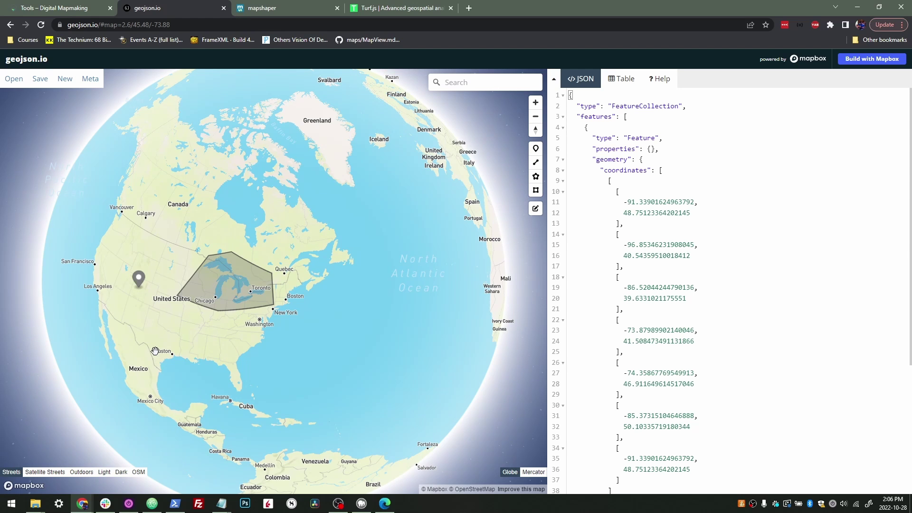
{"action": "left_click_drag", "start_coordinate": [155, 352], "coordinate": [315, 331]}
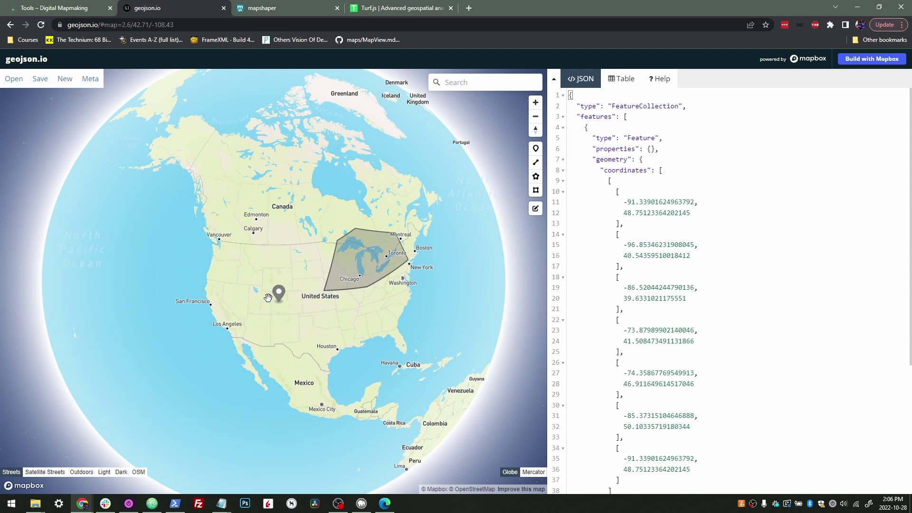
Scroll the JSON editor and select the point's longitude line
{"action": "scroll", "coordinate": [620, 250], "scroll_direction": "down", "scroll_amount": 1}
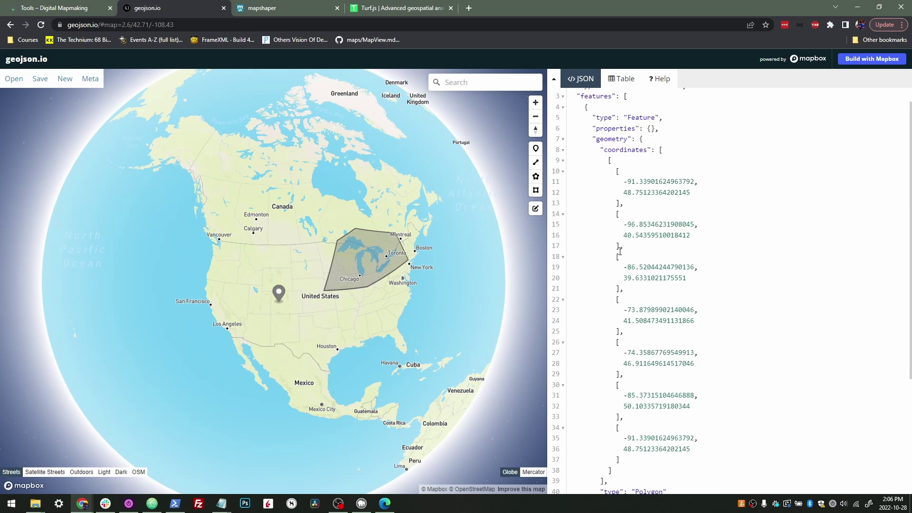
{"action": "scroll", "coordinate": [621, 249], "scroll_direction": "down", "scroll_amount": 3}
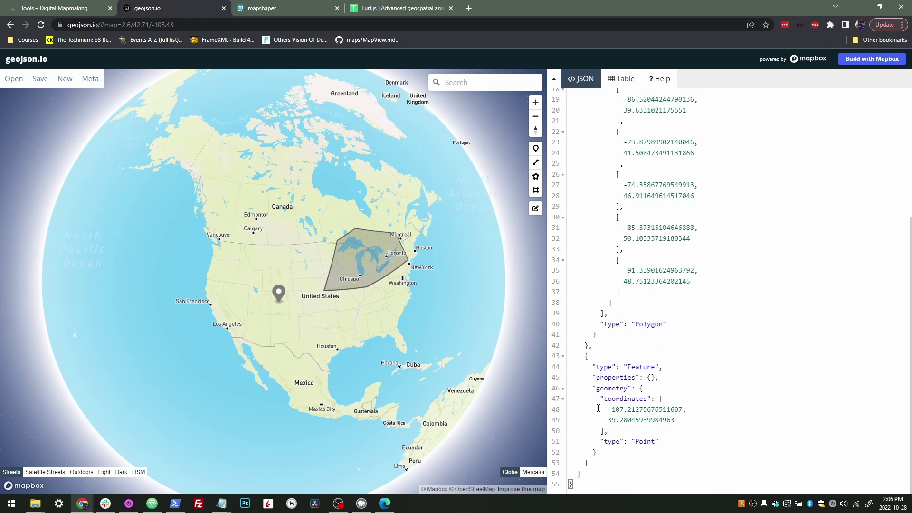
{"action": "left_click_drag", "start_coordinate": [611, 409], "coordinate": [624, 406]}
{"action": "left_click_drag", "start_coordinate": [687, 409], "coordinate": [690, 402]}
{"action": "key", "text": "ctrl+c"}
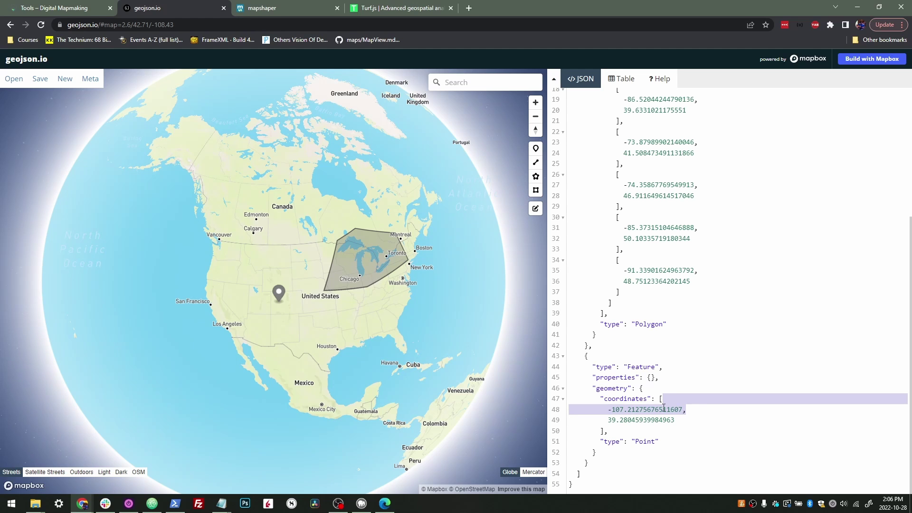
Move the longitude value below the latitude in the point's coordinates
{"action": "key", "text": "BackSpace"}
{"action": "left_click", "coordinate": [686, 421]}
{"action": "type", "text": ","}
{"action": "key", "text": "Return"}
{"action": "key", "text": "ctrl+v"}
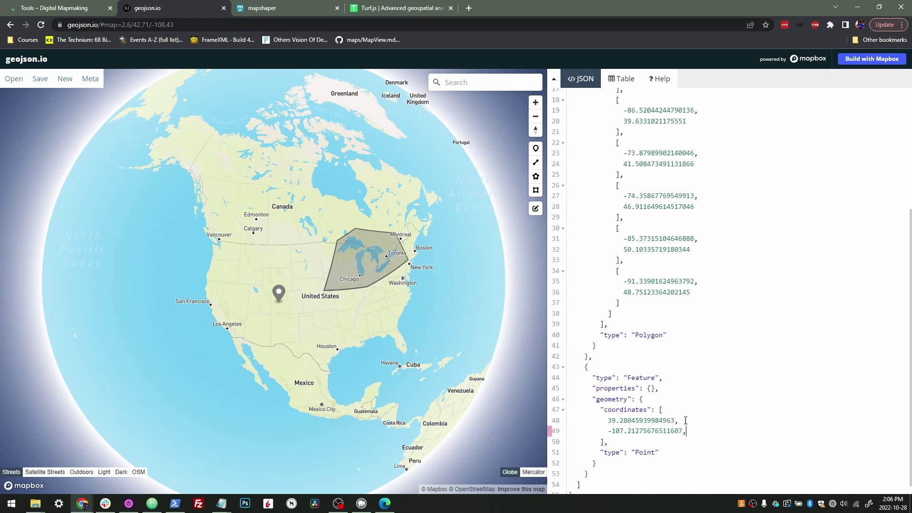
{"action": "left_click_drag", "start_coordinate": [313, 276], "coordinate": [240, 271]}
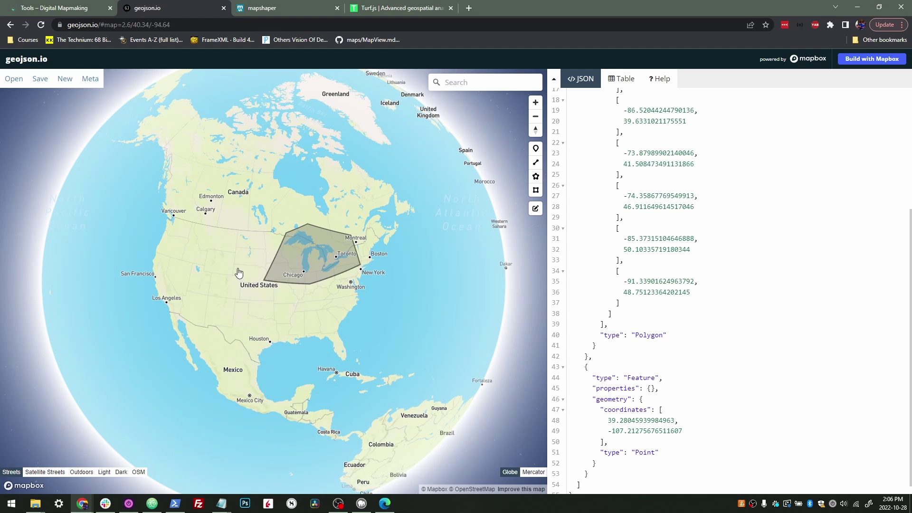
{"action": "scroll", "coordinate": [319, 295], "scroll_direction": "down", "scroll_amount": 5}
{"action": "left_click_drag", "start_coordinate": [320, 295], "coordinate": [274, 330]}
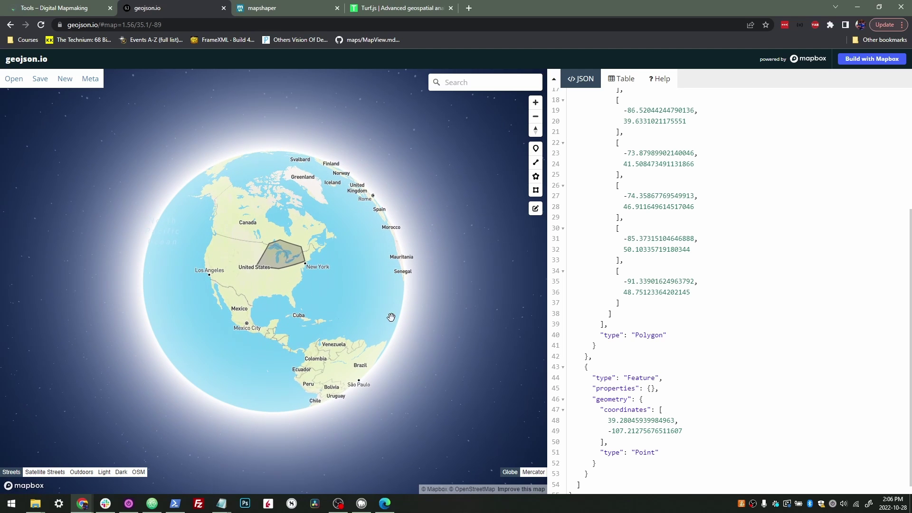
Change the second coordinate from -107 to -87, then rotate the globe to locate the point
{"action": "left_click", "coordinate": [620, 431]}
{"action": "key", "text": "BackSpace"}
{"action": "key", "text": "BackSpace"}
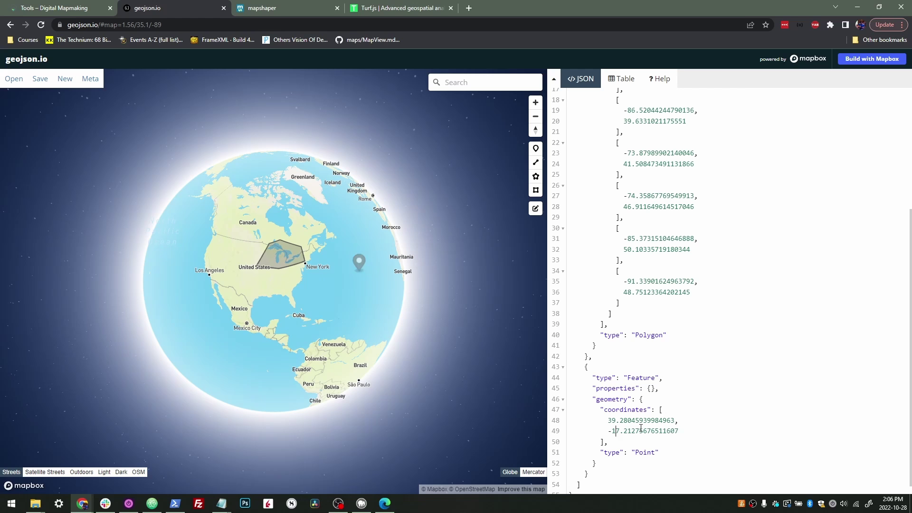
{"action": "type", "text": "8"}
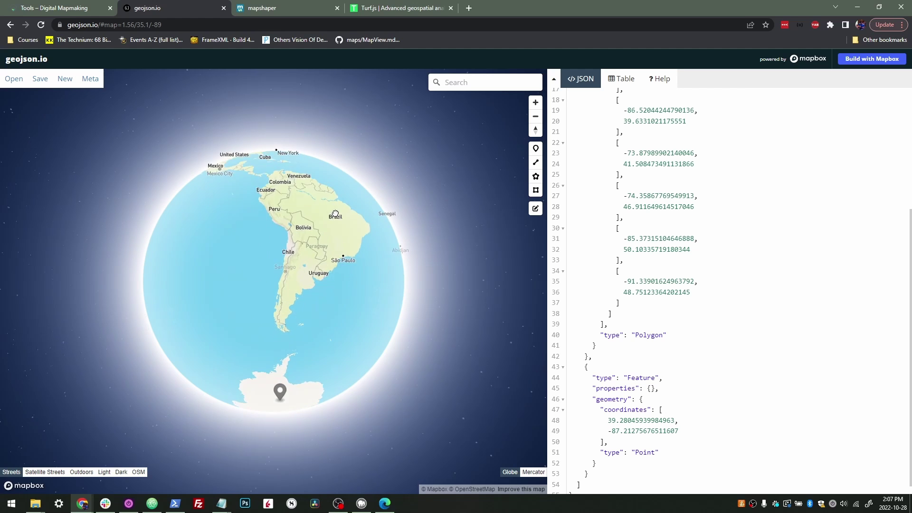
{"action": "left_click_drag", "start_coordinate": [335, 213], "coordinate": [251, 345]}
{"action": "left_click_drag", "start_coordinate": [300, 193], "coordinate": [316, 260]}
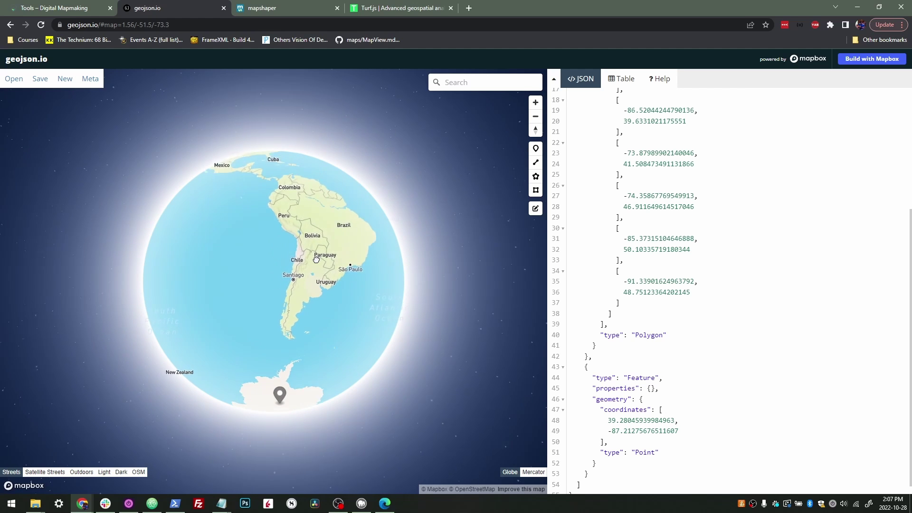
{"action": "left_click_drag", "start_coordinate": [301, 208], "coordinate": [323, 337]}
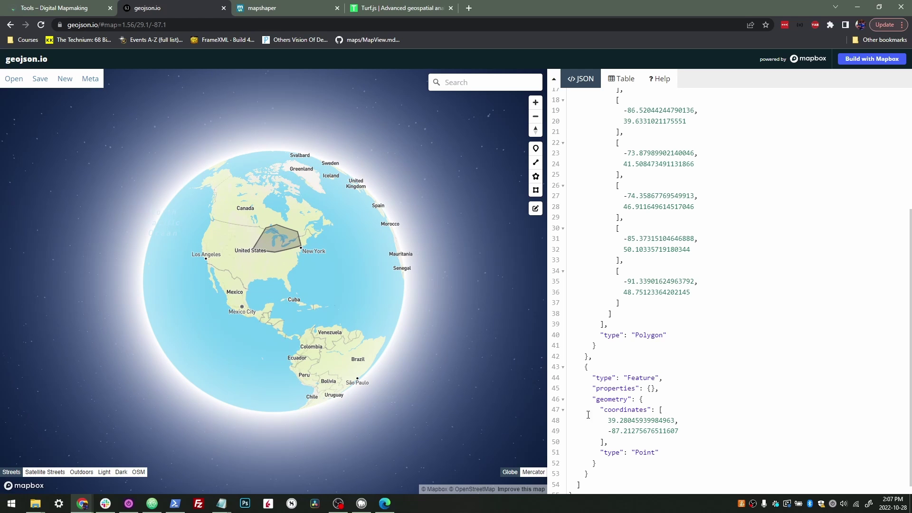
{"action": "left_click_drag", "start_coordinate": [284, 292], "coordinate": [275, 236]}
{"action": "left_click_drag", "start_coordinate": [275, 403], "coordinate": [350, 324]}
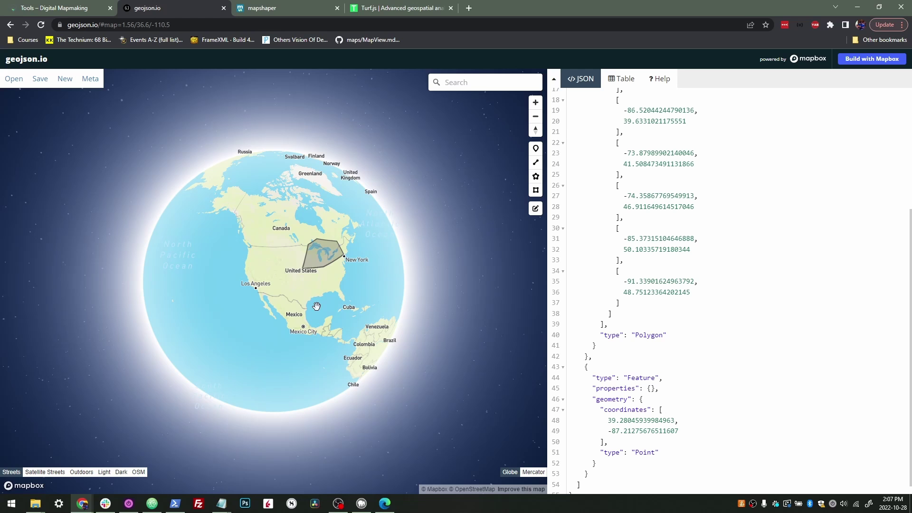
{"action": "left_click_drag", "start_coordinate": [337, 300], "coordinate": [289, 312]}
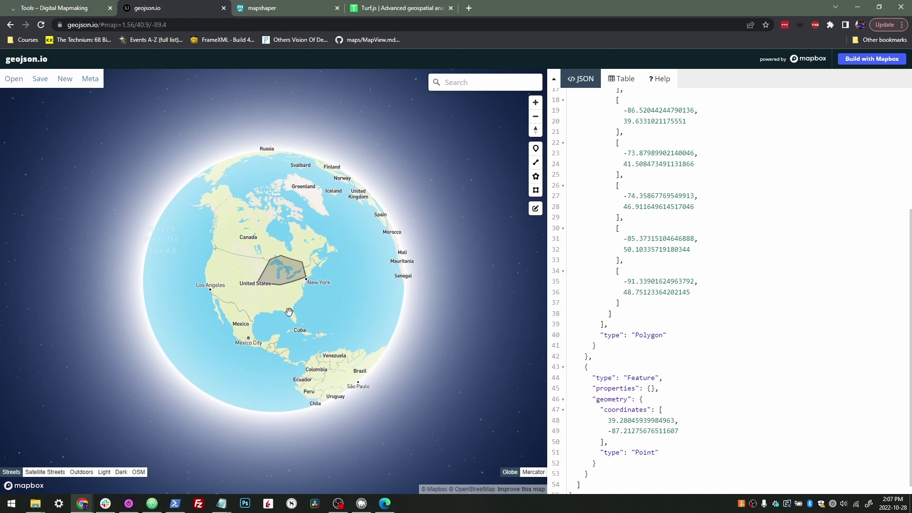